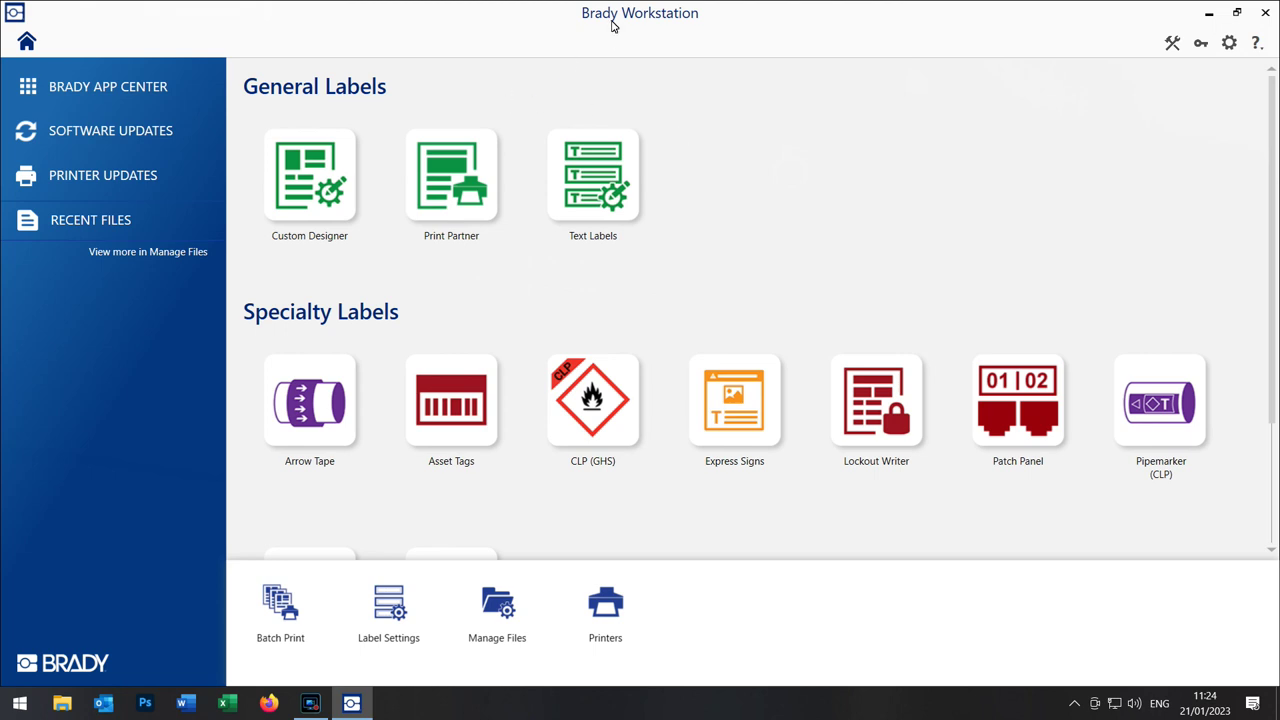
Launch Custom Designer's New page with the Wraptor A6200 printer and A62-3-417 label part
{"action": "mouse_move", "coordinate": [370, 160]}
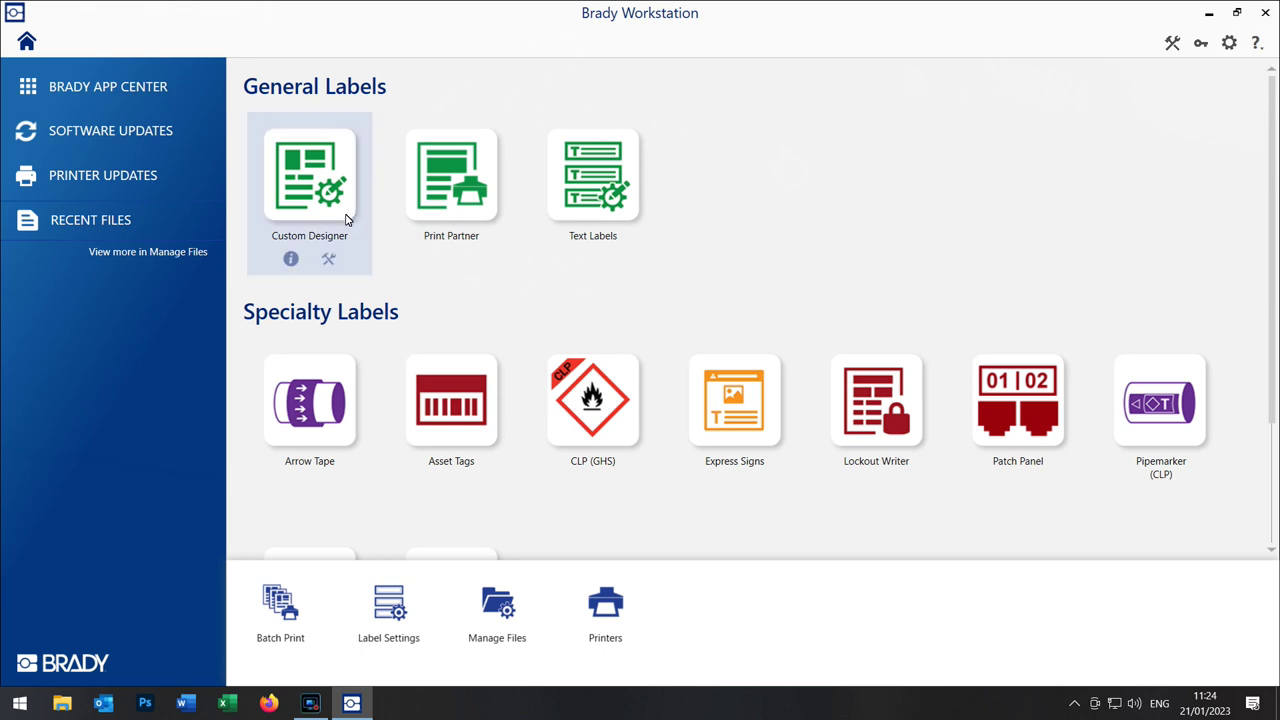
{"action": "left_click", "coordinate": [347, 219]}
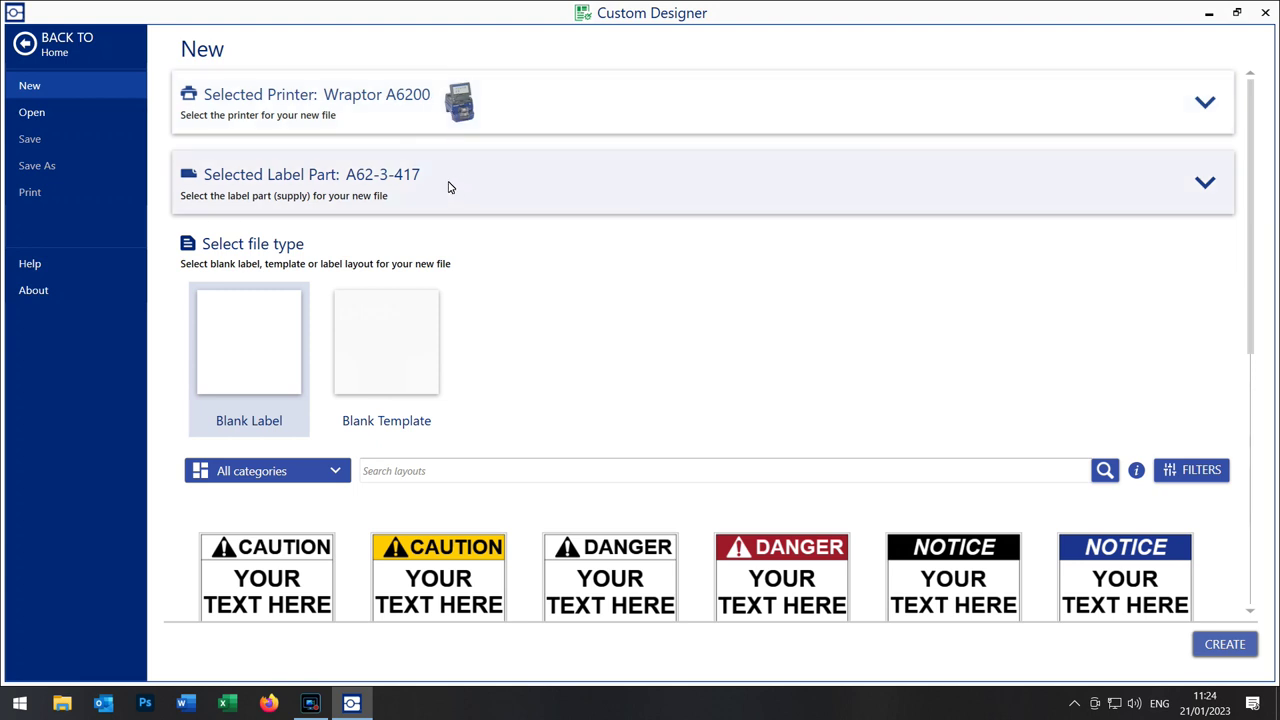
Create a blank label and add an Advanced Sequence with start value 1001 and end value 1010
{"action": "left_click", "coordinate": [1225, 645]}
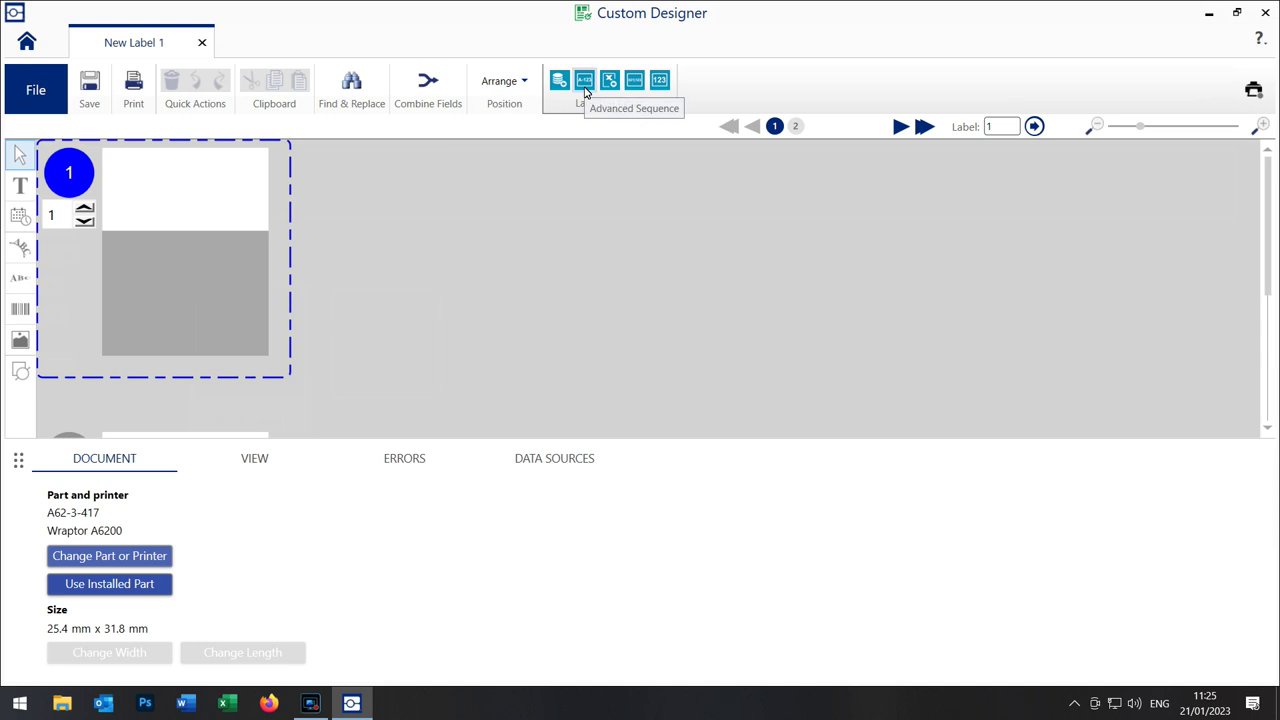
{"action": "left_click", "coordinate": [585, 81]}
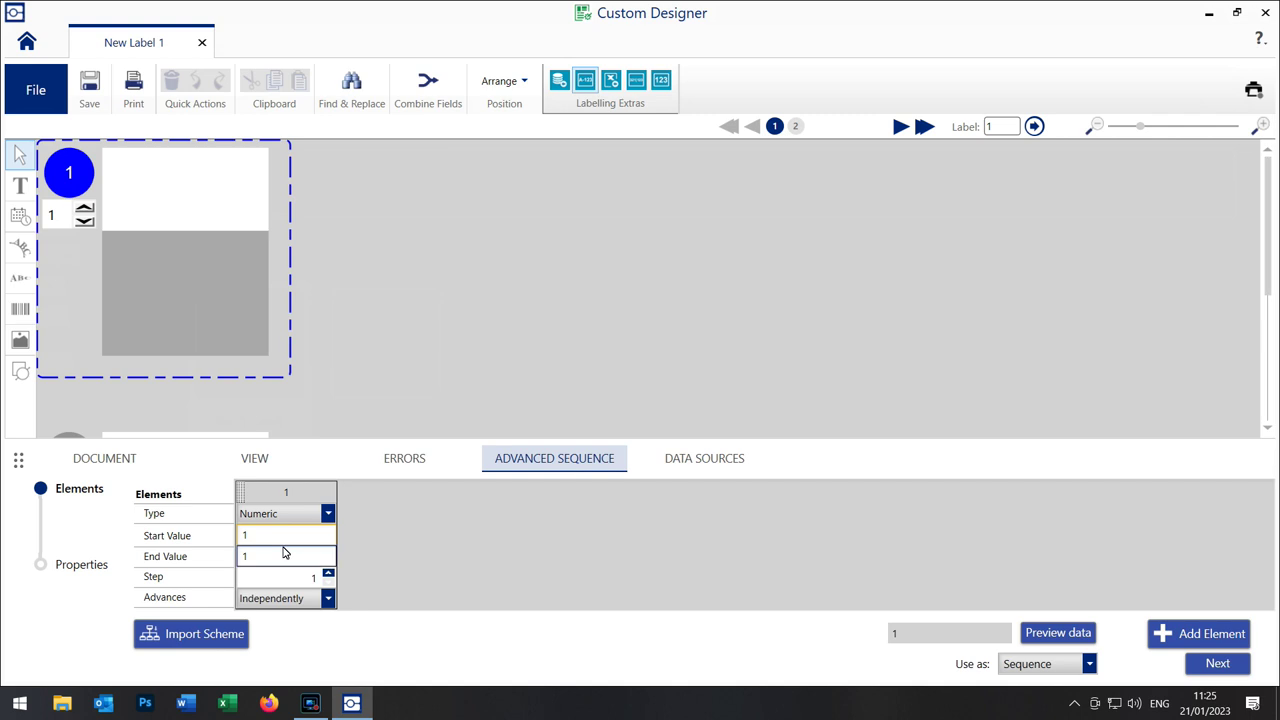
{"action": "left_click", "coordinate": [270, 535]}
{"action": "type", "text": "001"}
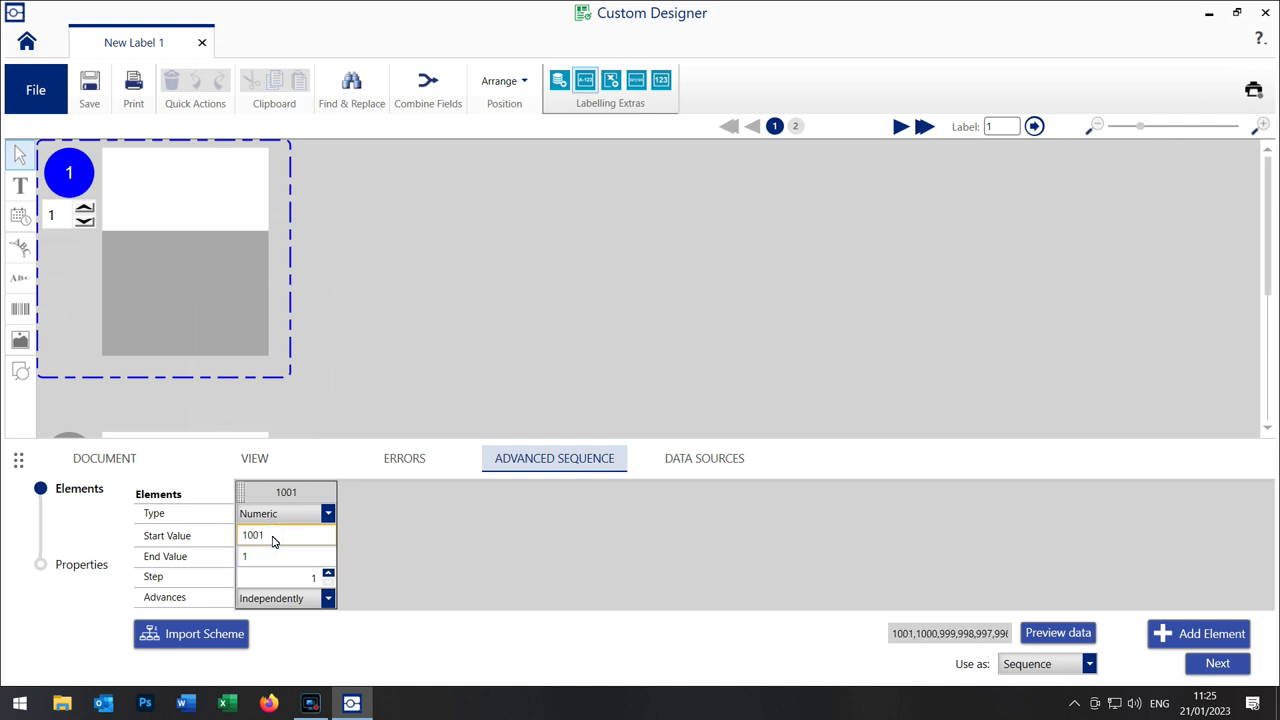
{"action": "left_click", "coordinate": [252, 562]}
{"action": "type", "text": "10"}
{"action": "key", "text": "BackSpace"}
{"action": "key", "text": "BackSpace"}
{"action": "type", "text": "010"}
Output the sequence as a Code 39 barcode with the prefix 'AB' before each number
{"action": "left_click", "coordinate": [1215, 665]}
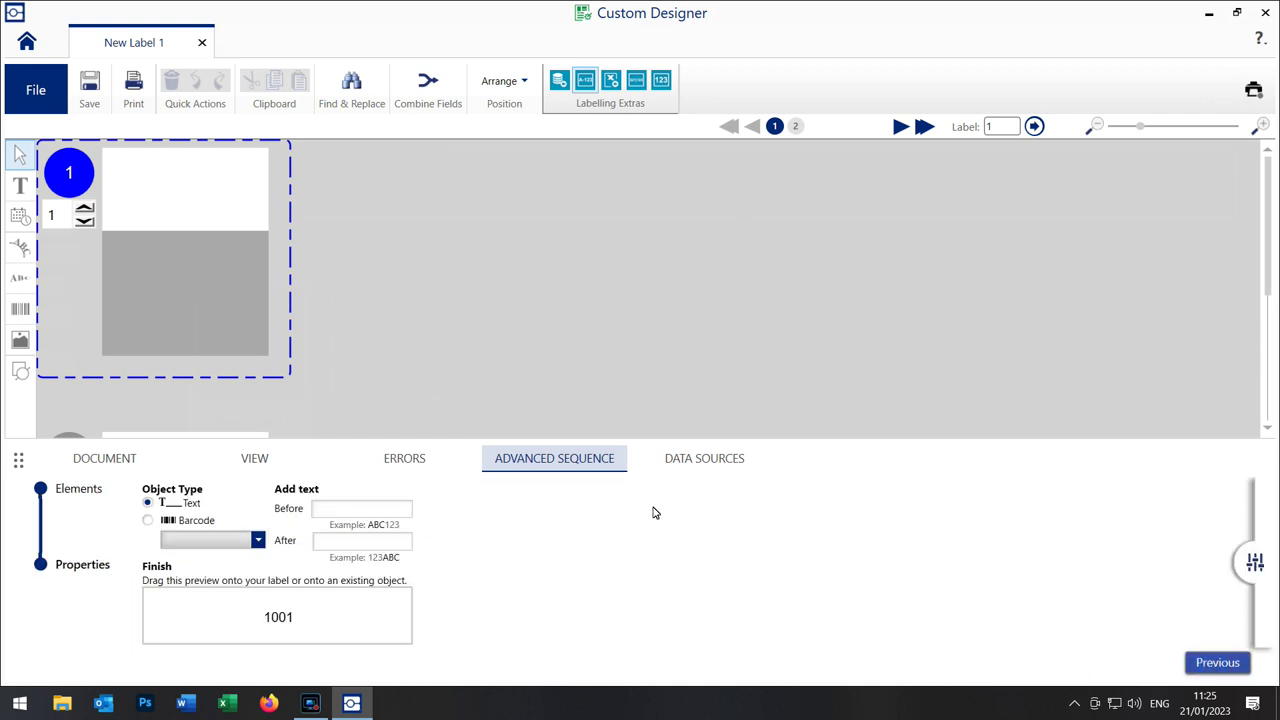
{"action": "left_click", "coordinate": [207, 524]}
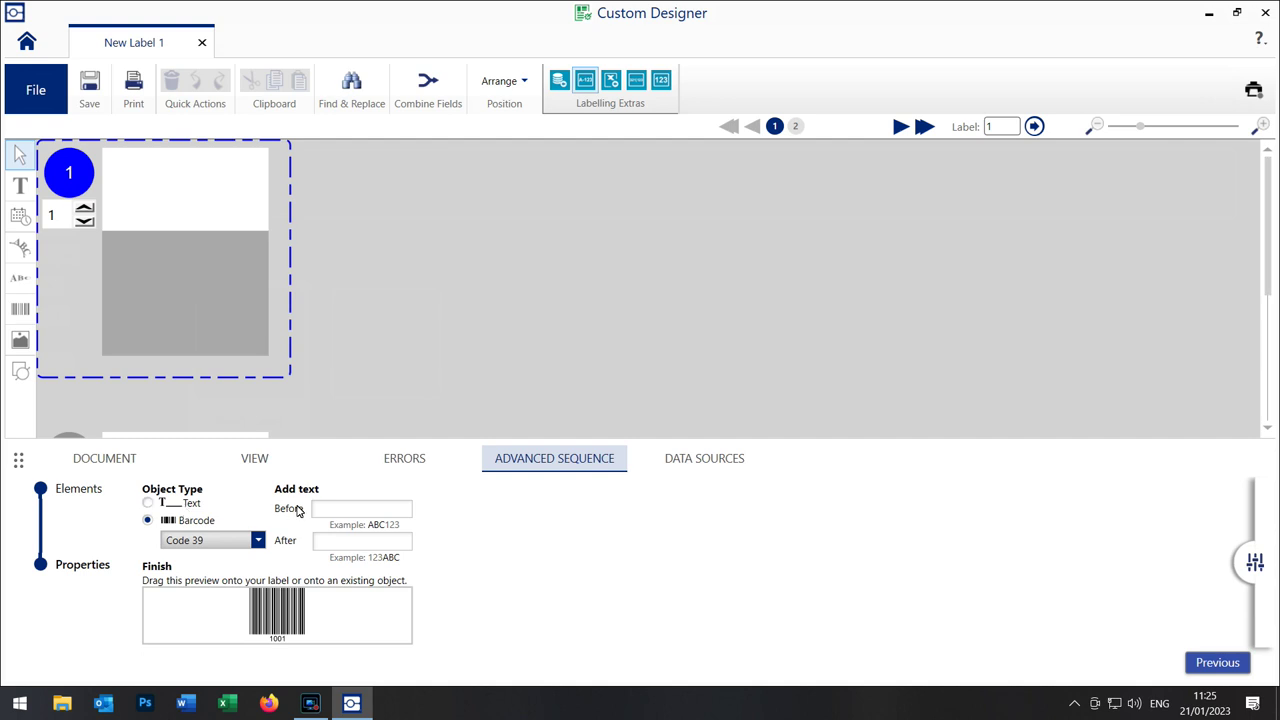
{"action": "left_click", "coordinate": [350, 510]}
{"action": "type", "text": "AB"}
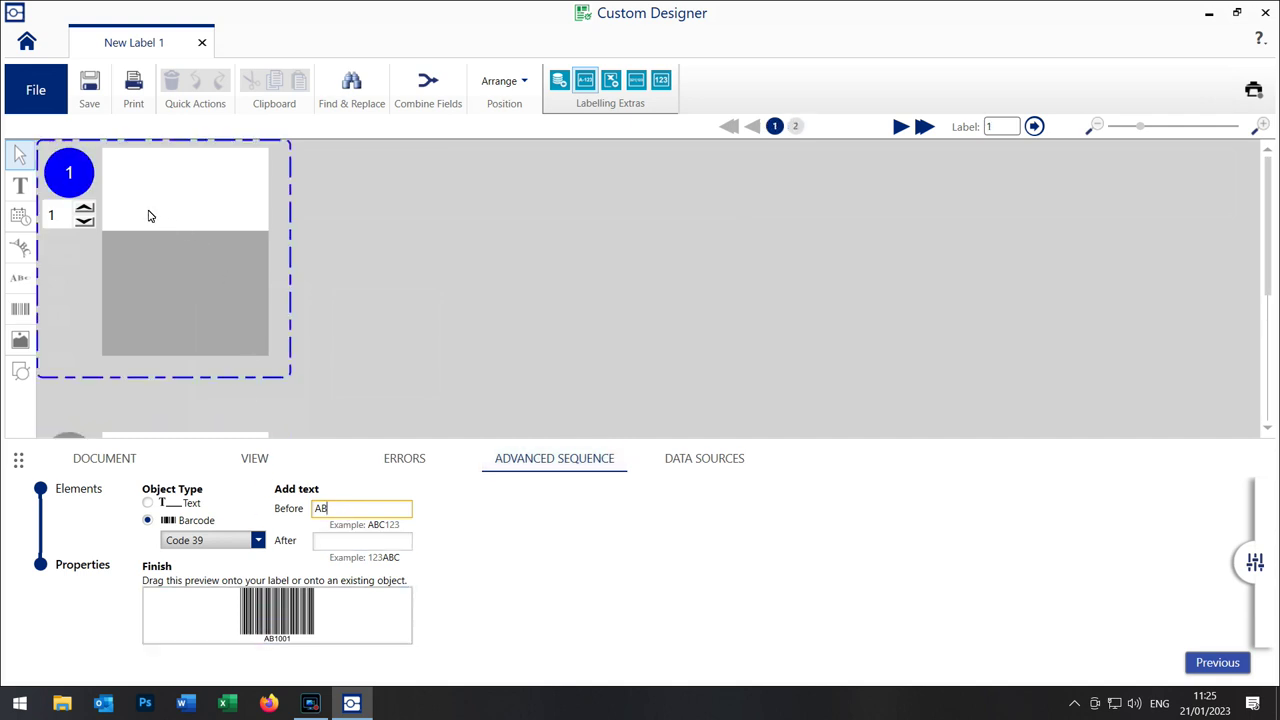
Place the AB1001 barcode on the label at its left edge
{"action": "left_click_drag", "start_coordinate": [148, 216], "coordinate": [148, 216]}
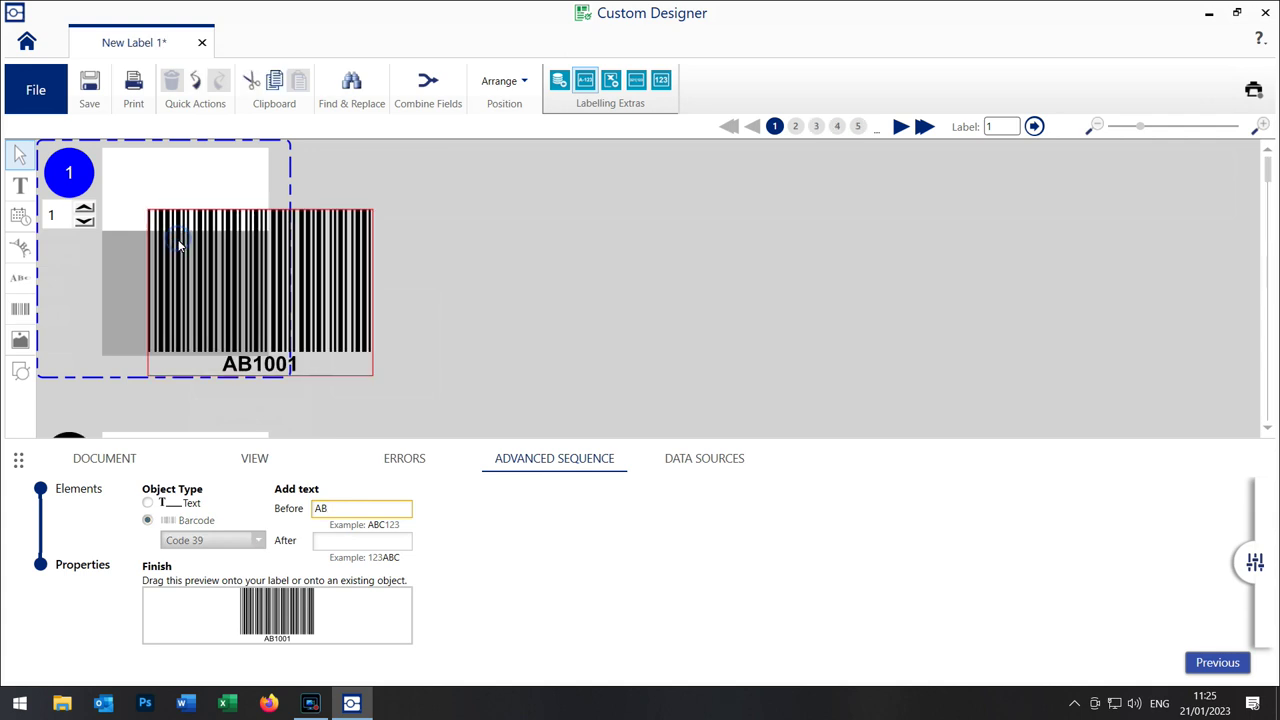
{"action": "left_click", "coordinate": [177, 242]}
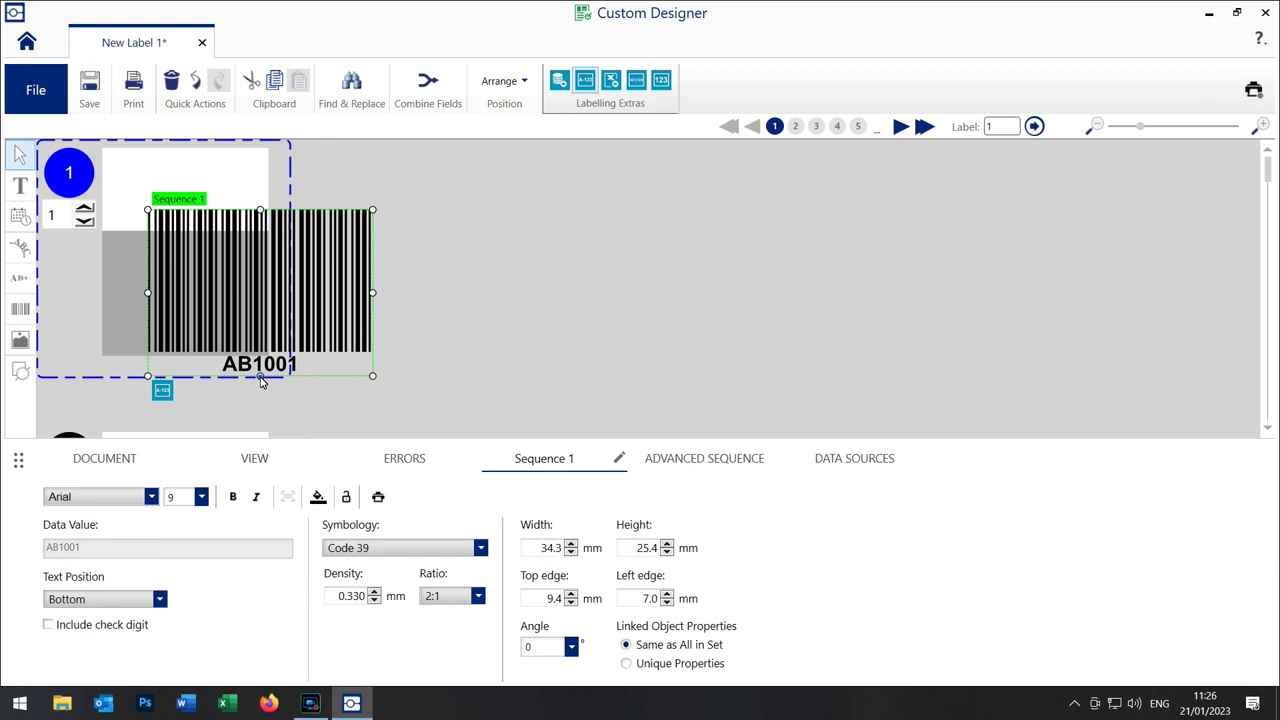
{"action": "left_click_drag", "start_coordinate": [262, 292], "coordinate": [226, 369]}
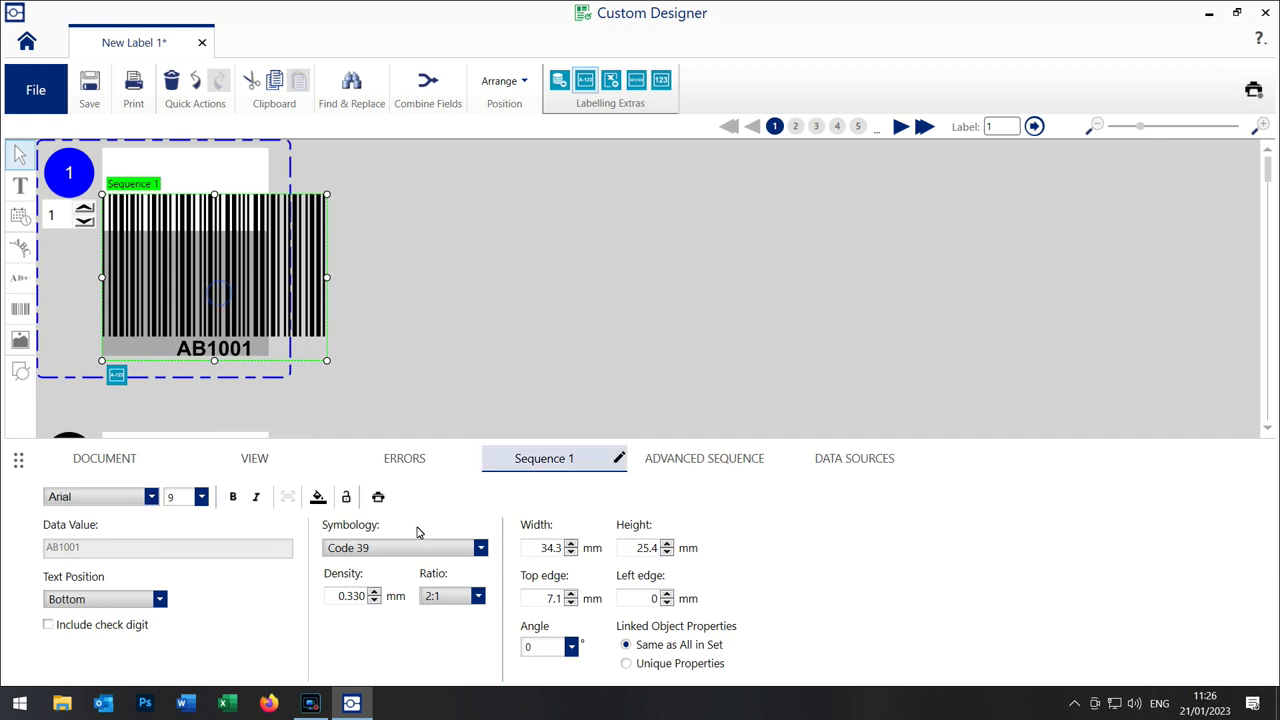
Lower the barcode density to 0.203 mm and shrink the barcode to fit the label's top area
{"action": "left_click", "coordinate": [374, 600]}
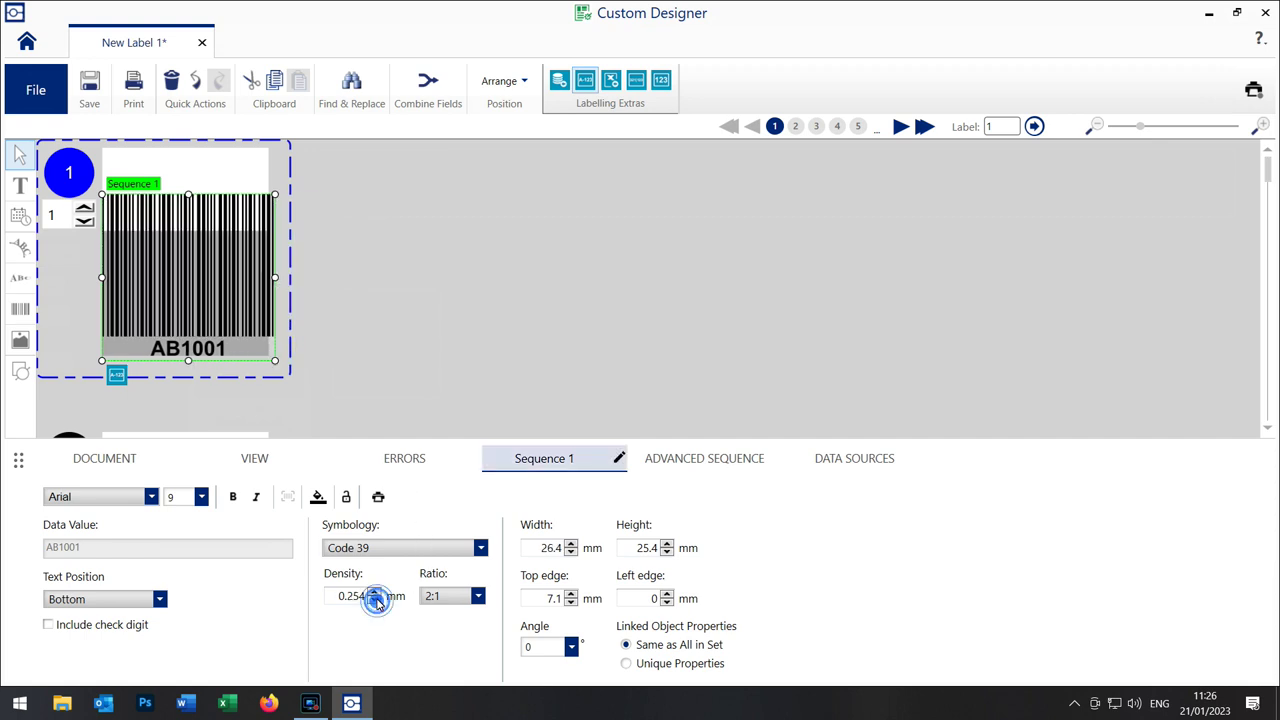
{"action": "left_click", "coordinate": [374, 600]}
{"action": "left_click_drag", "start_coordinate": [206, 234], "coordinate": [213, 213]}
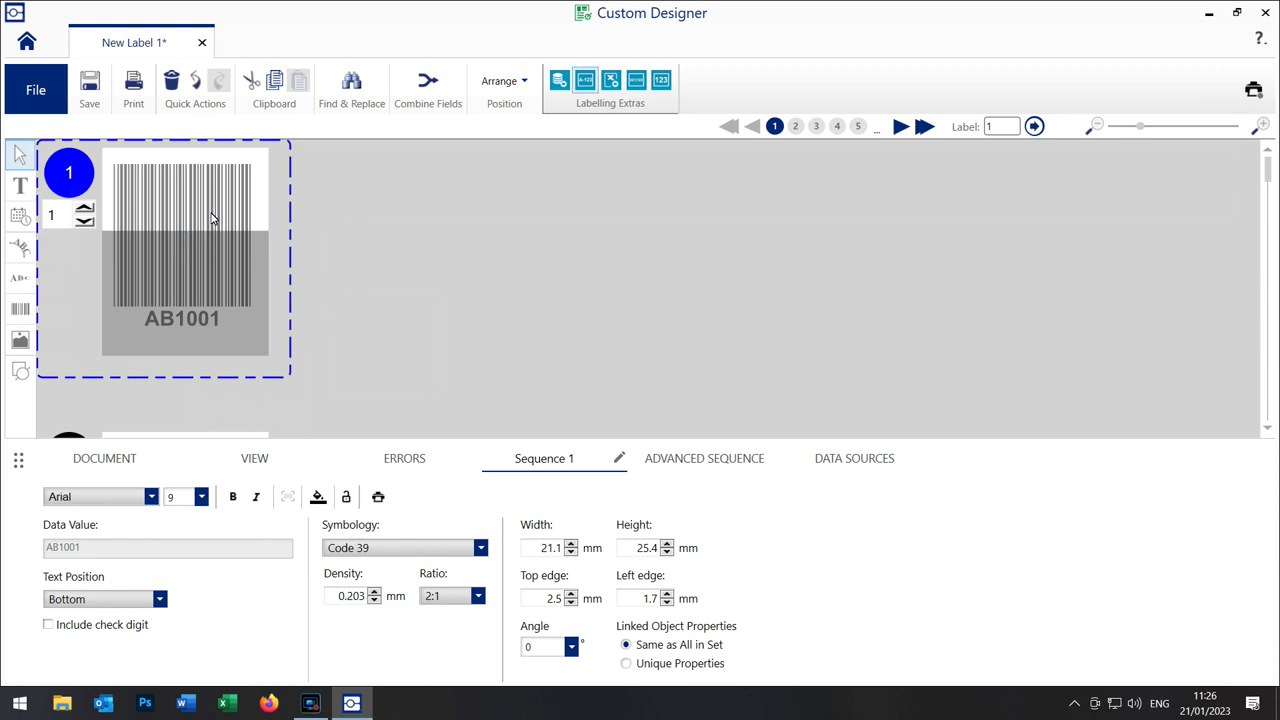
{"action": "left_click_drag", "start_coordinate": [184, 339], "coordinate": [184, 231]}
{"action": "left_click_drag", "start_coordinate": [209, 190], "coordinate": [229, 195]}
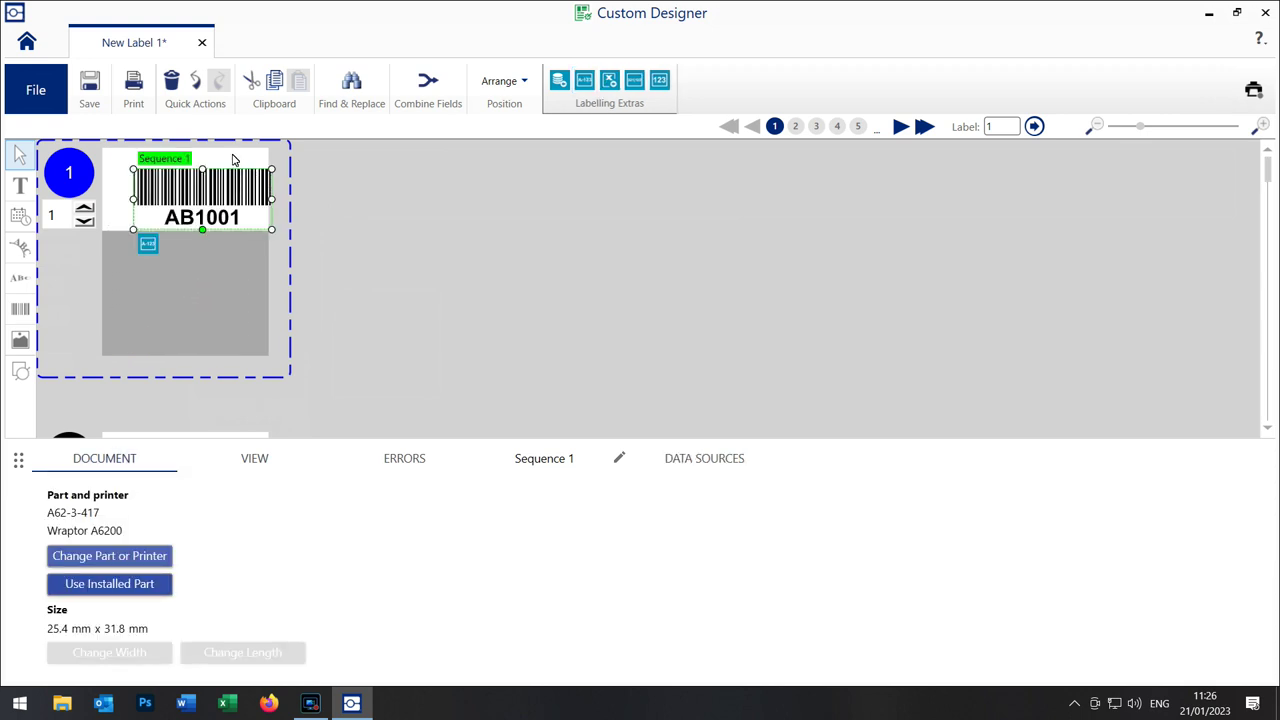
Centre the barcode vertically and horizontally on the label using Arrange
{"action": "left_click", "coordinate": [512, 86]}
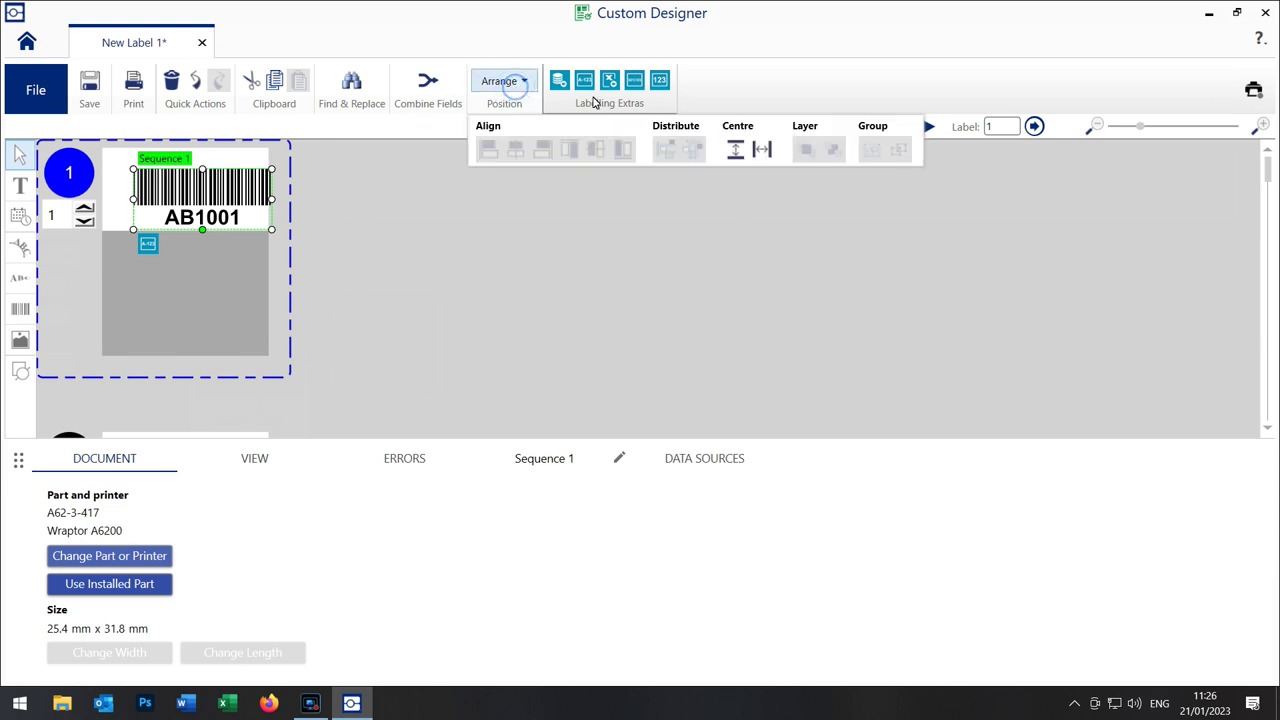
{"action": "left_click", "coordinate": [735, 151]}
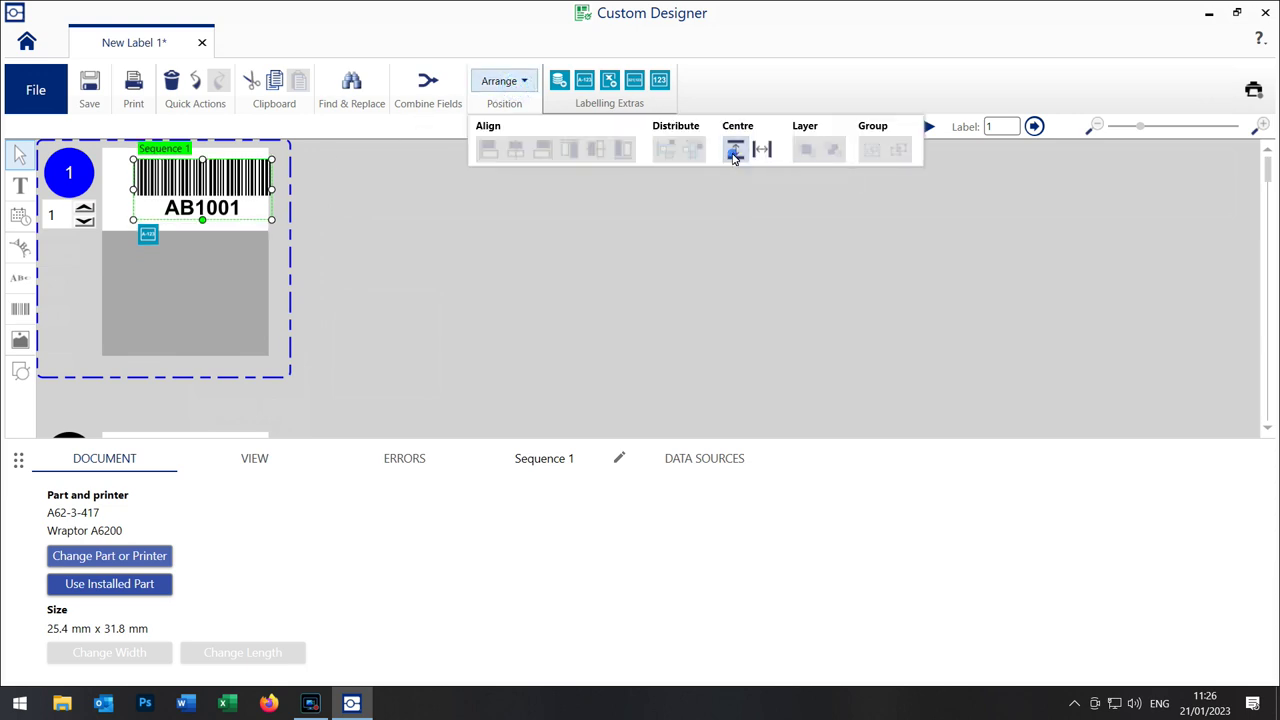
{"action": "left_click", "coordinate": [761, 150]}
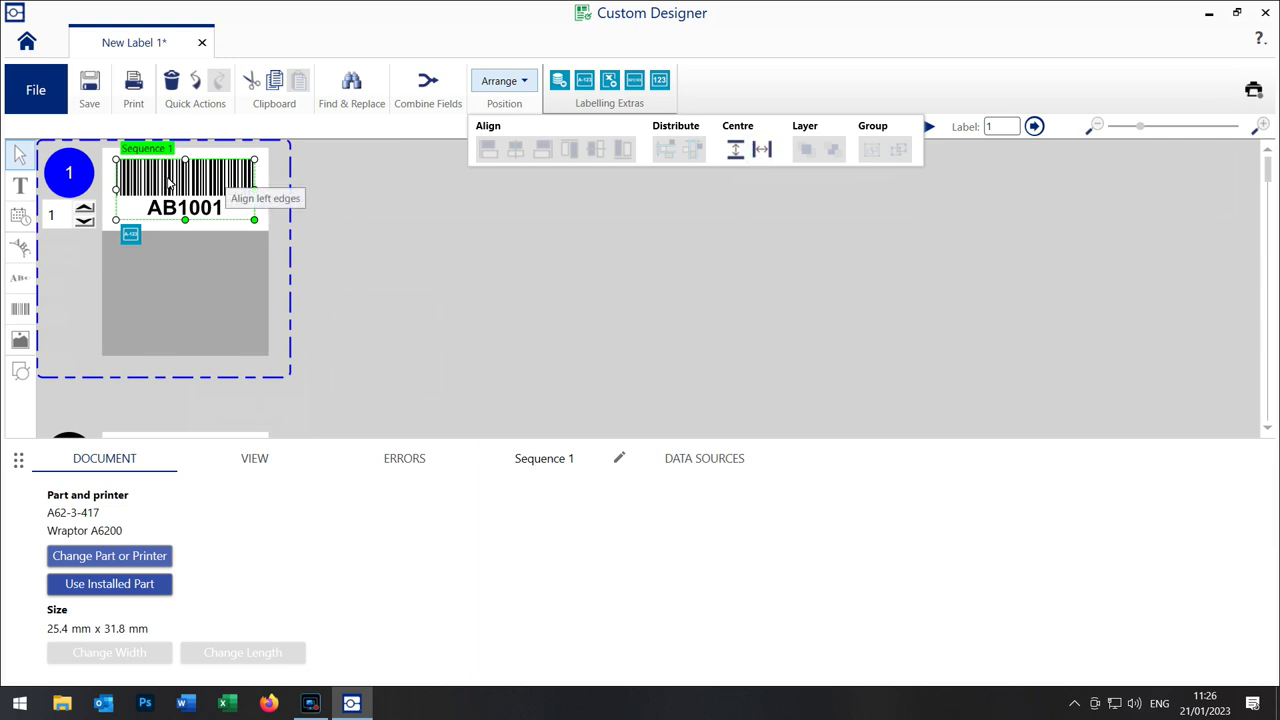
{"action": "left_click", "coordinate": [207, 261]}
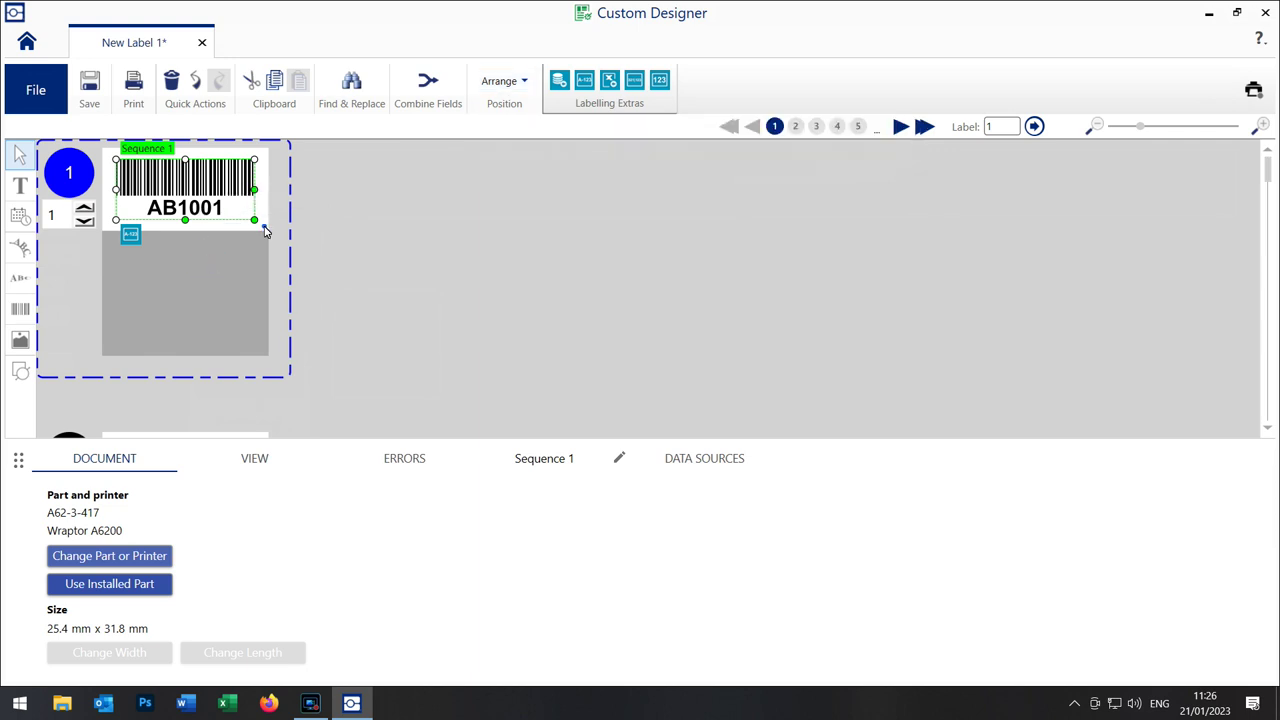
Deselect the barcode and zoom out to view labels AB1001, AB1002 and AB1003
{"action": "left_click", "coordinate": [265, 231]}
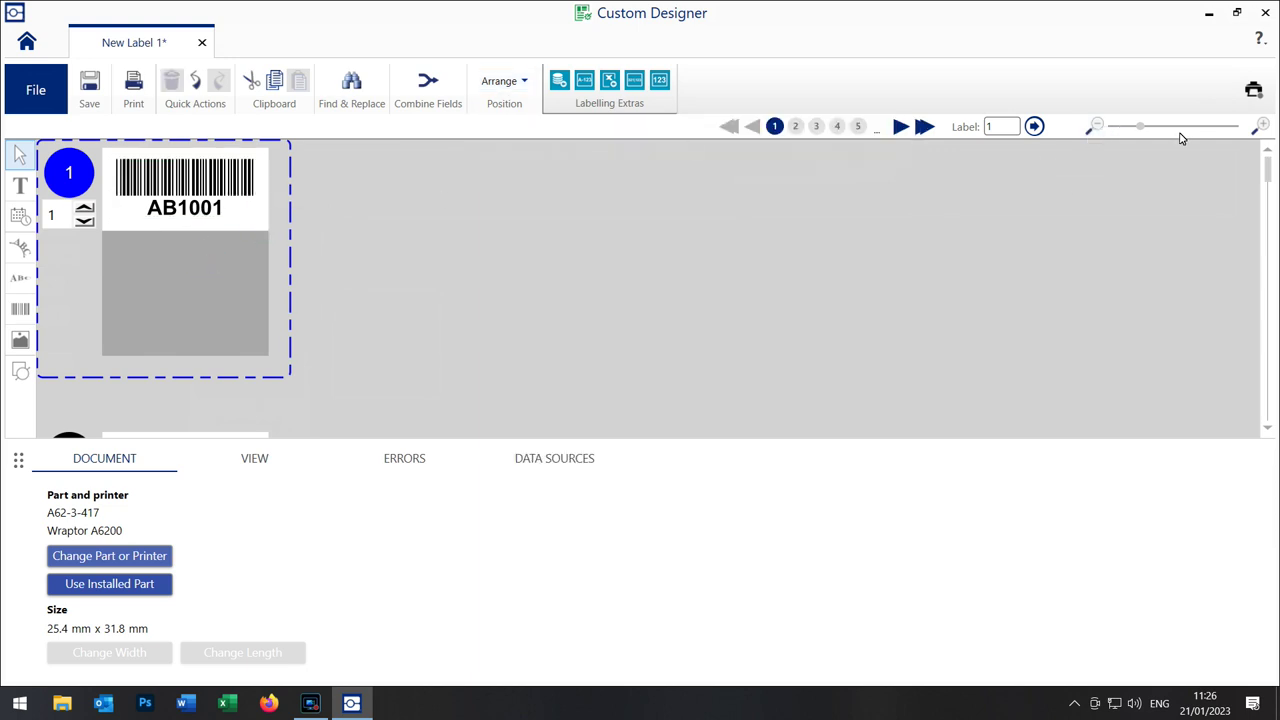
{"action": "left_click_drag", "start_coordinate": [1143, 129], "coordinate": [1121, 128]}
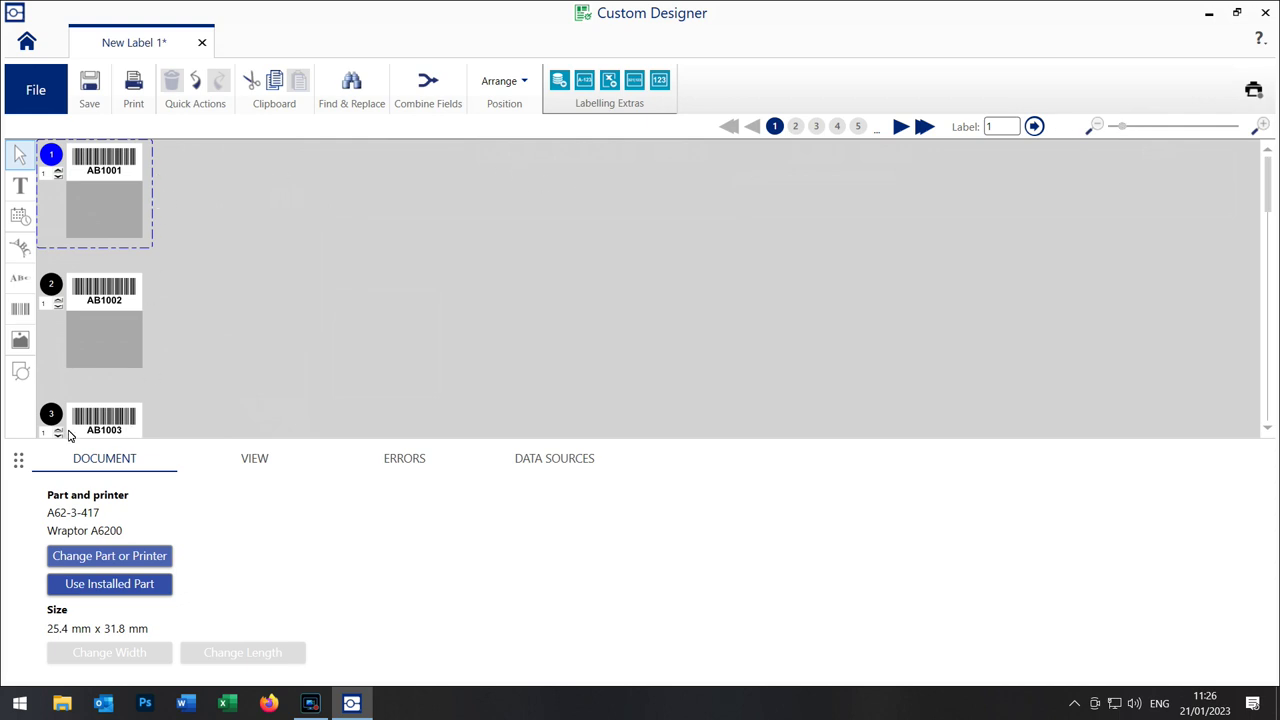
{"action": "left_click_drag", "start_coordinate": [18, 458], "coordinate": [18, 536]}
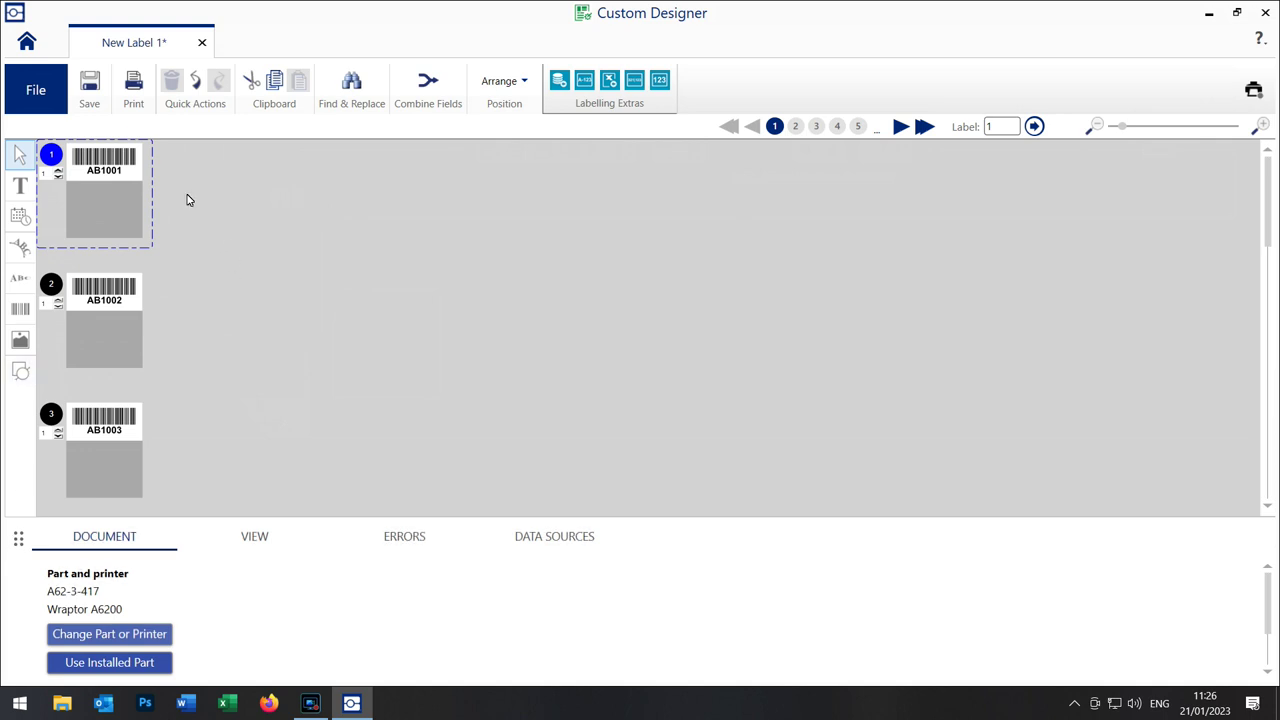
Print the labels with the printer set to Print to File, bringing up the Save As dialog
{"action": "left_click", "coordinate": [134, 84]}
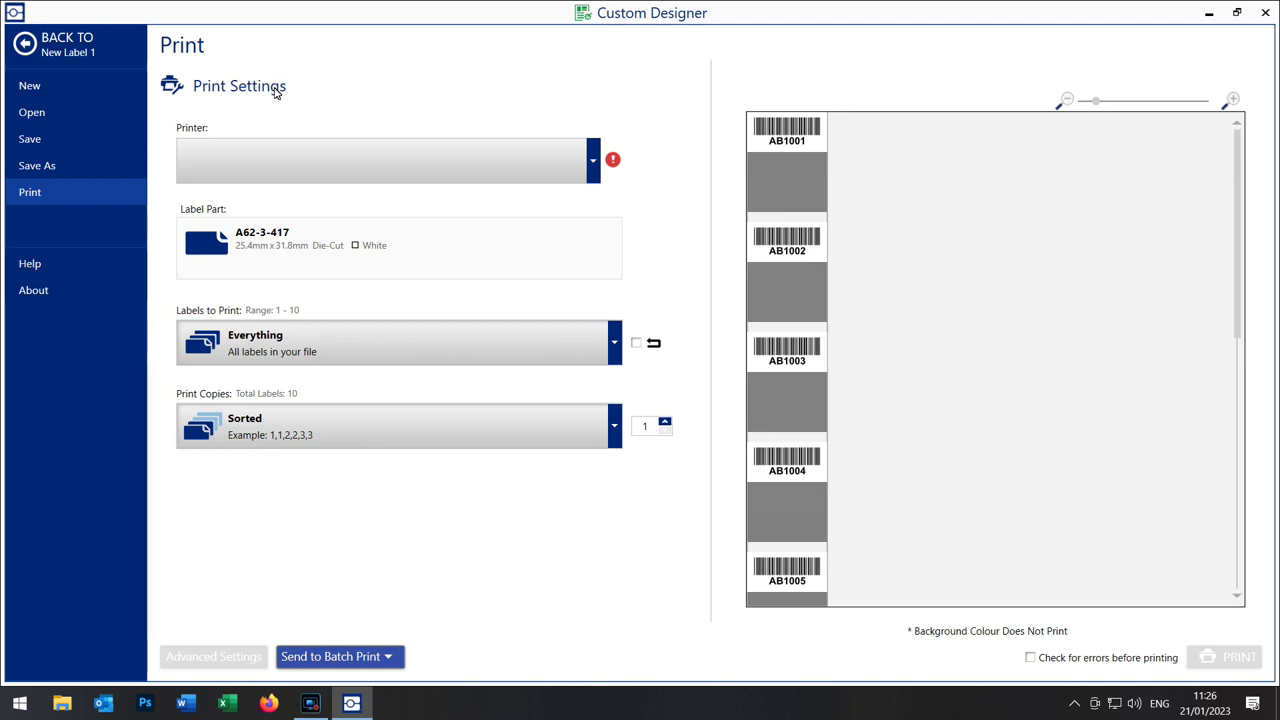
{"action": "left_click", "coordinate": [587, 165]}
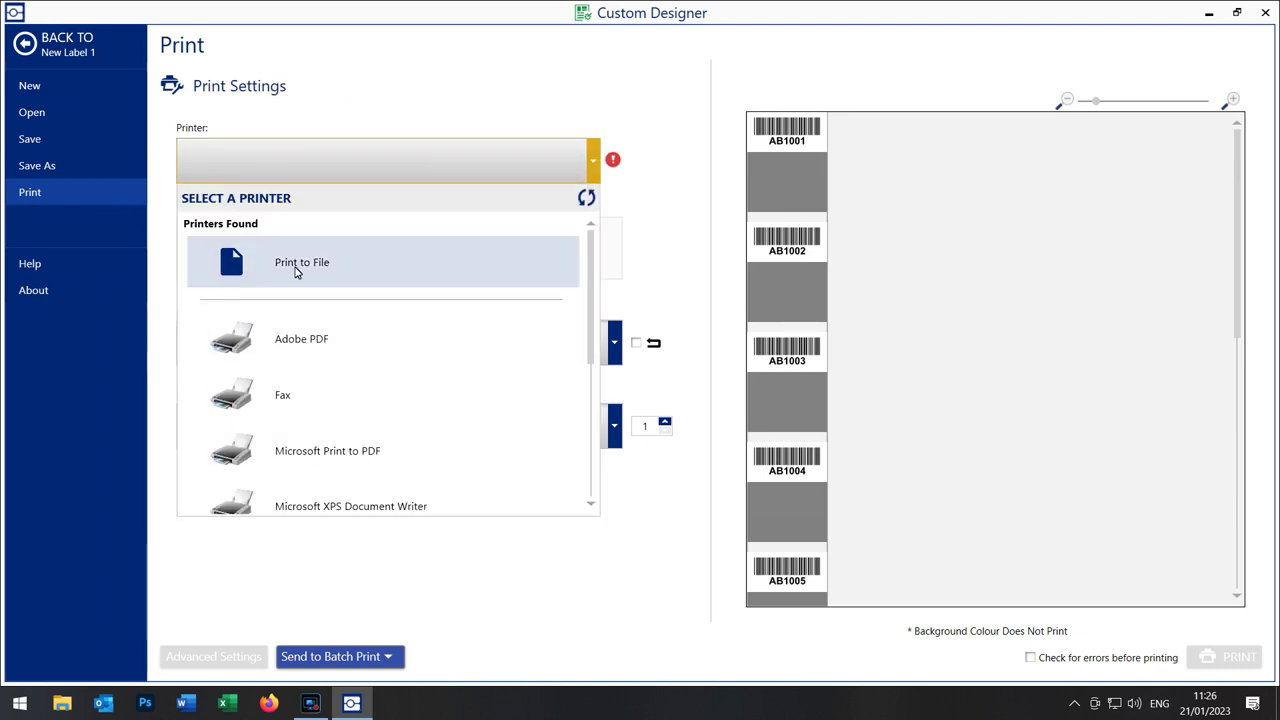
{"action": "left_click", "coordinate": [295, 271]}
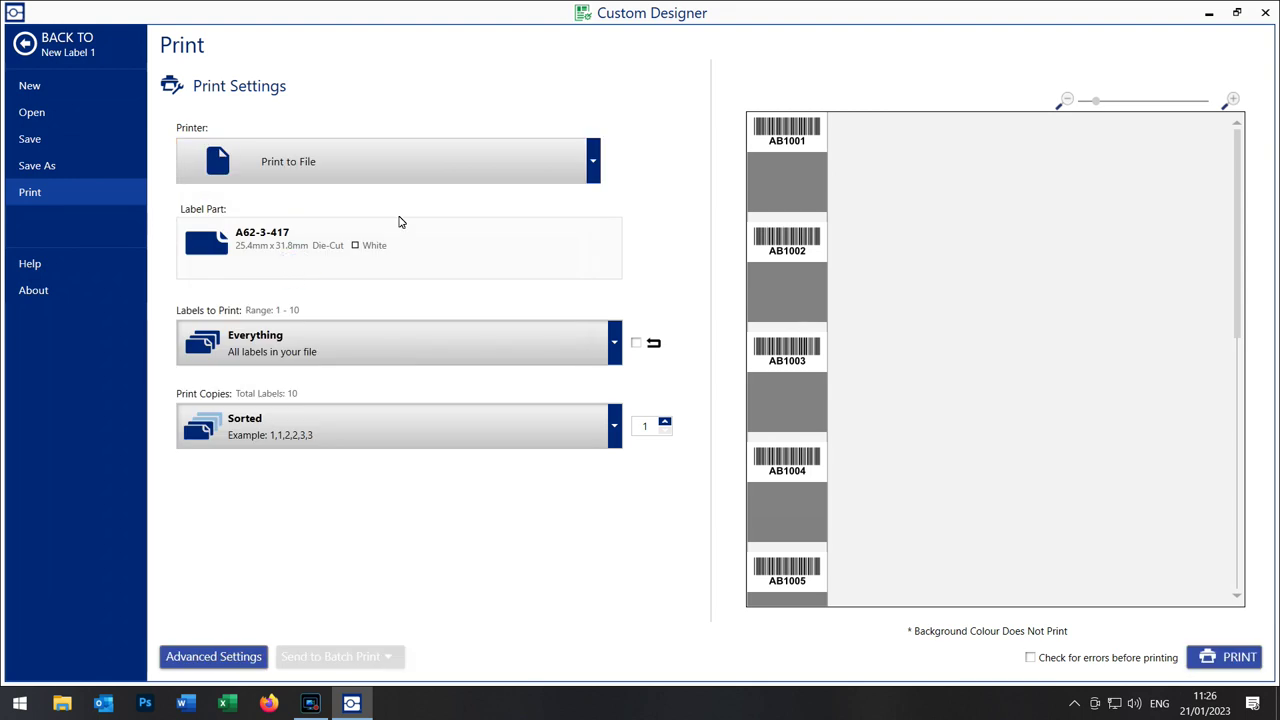
{"action": "left_click", "coordinate": [1226, 660]}
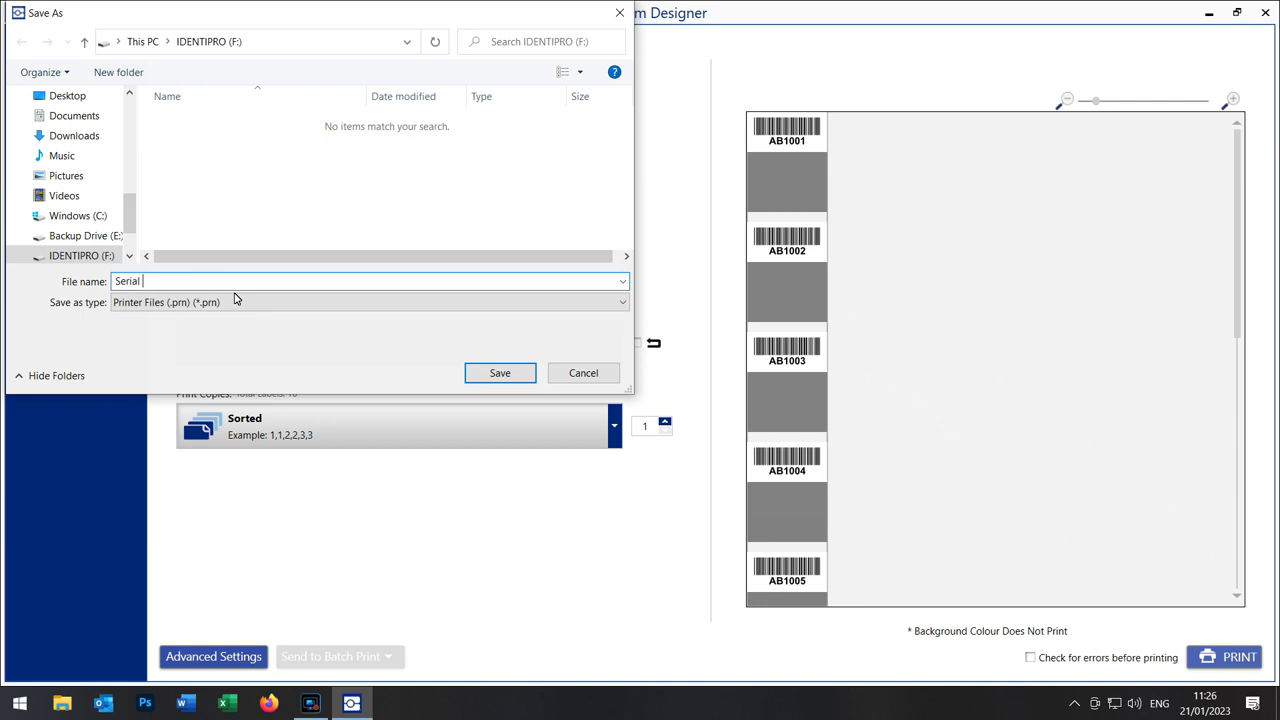
Save the printer file as 'Serial AB1001' (.prn)
{"action": "type", "text": "1001"}
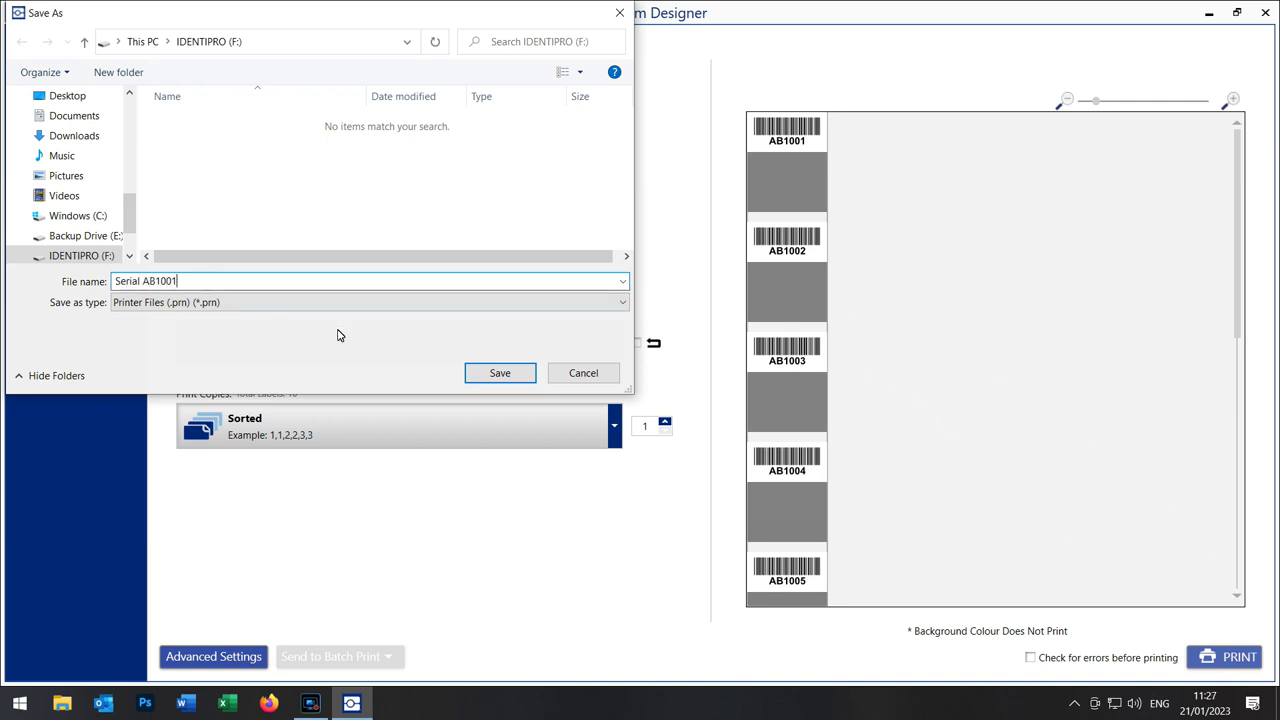
{"action": "left_click", "coordinate": [530, 380]}
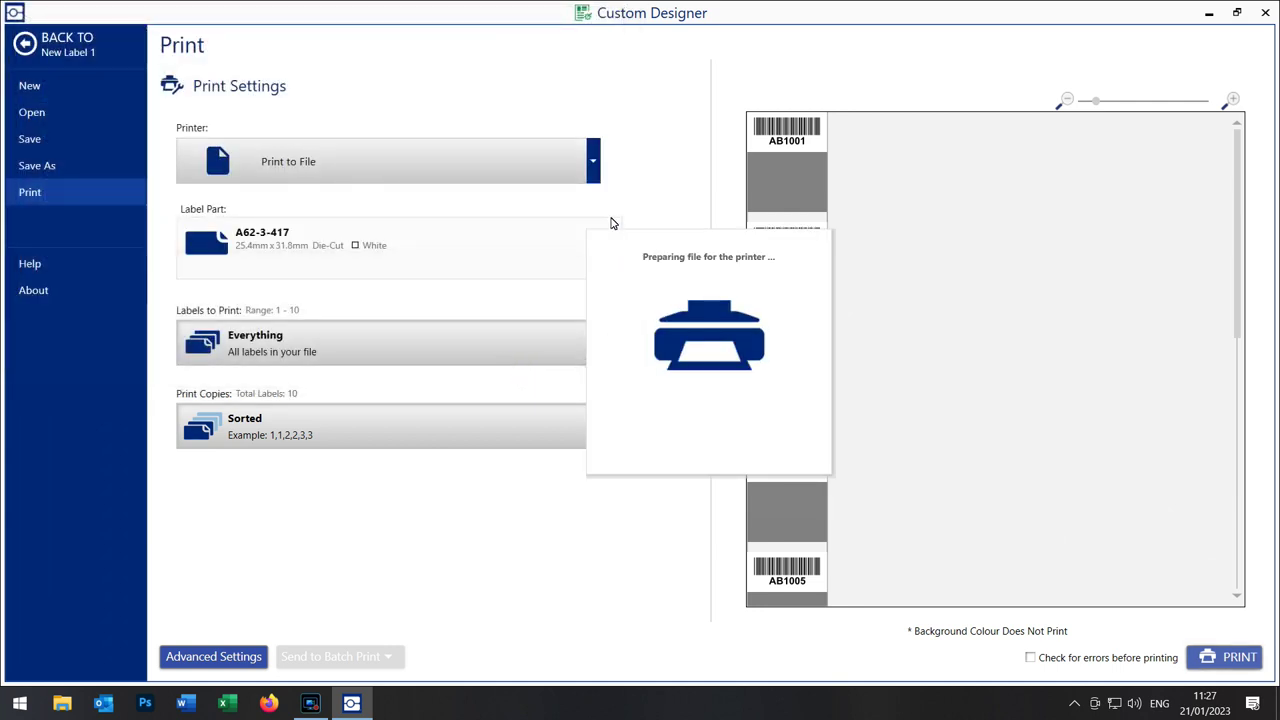